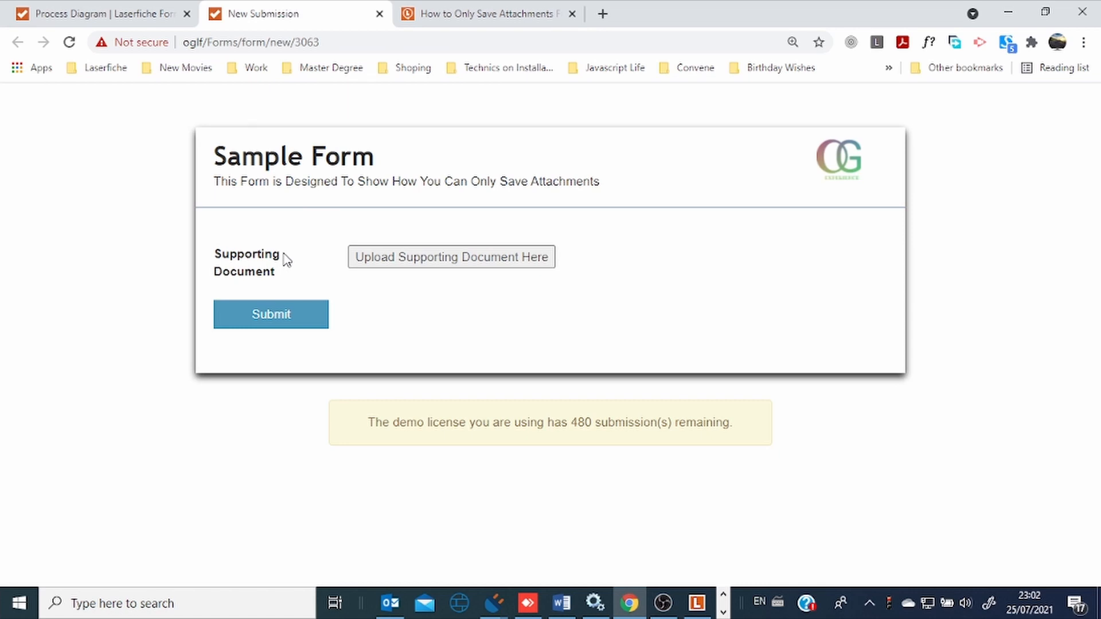
# - Turn off the Save as TIFF option in the Save to Repository task and save the process diagram
pyautogui.click(113, 21)
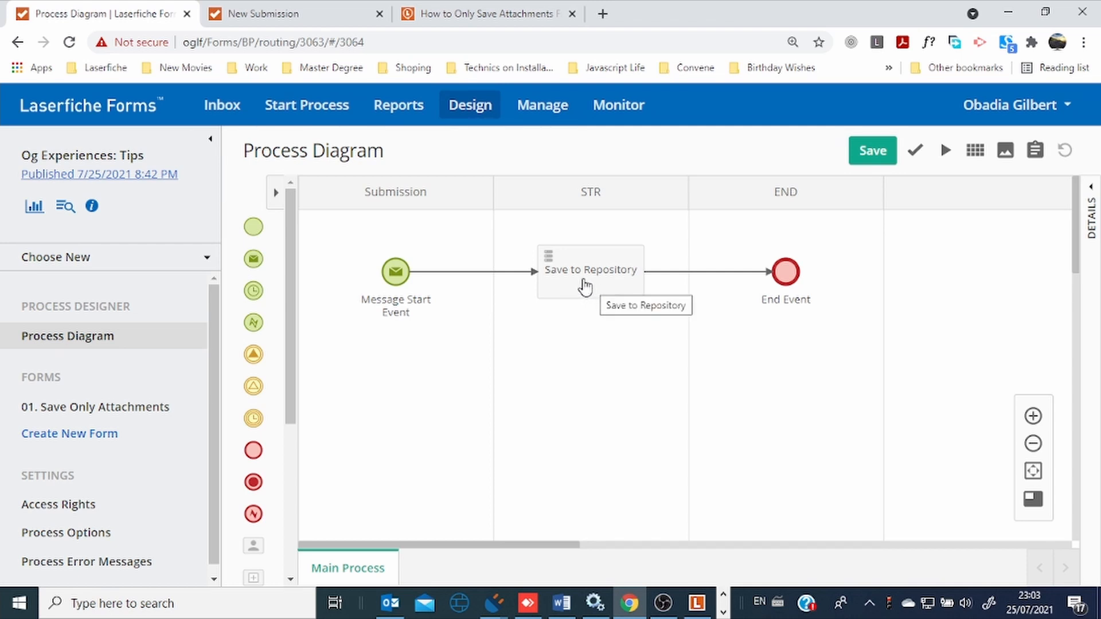
pyautogui.click(585, 285)
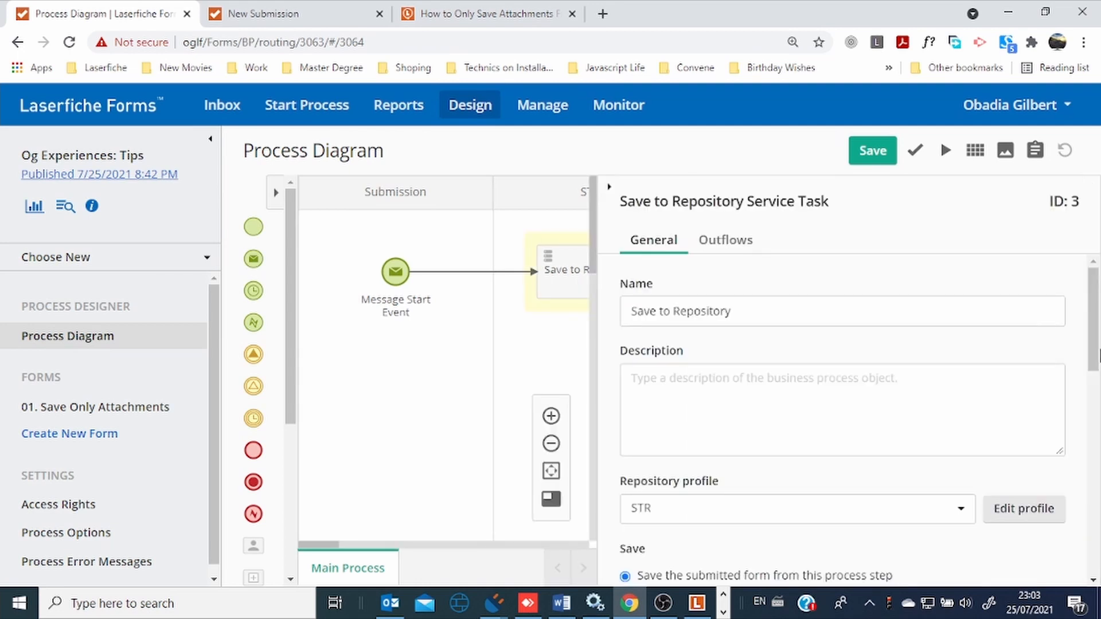
pyautogui.moveTo(1095, 336); pyautogui.dragTo(1097, 533)
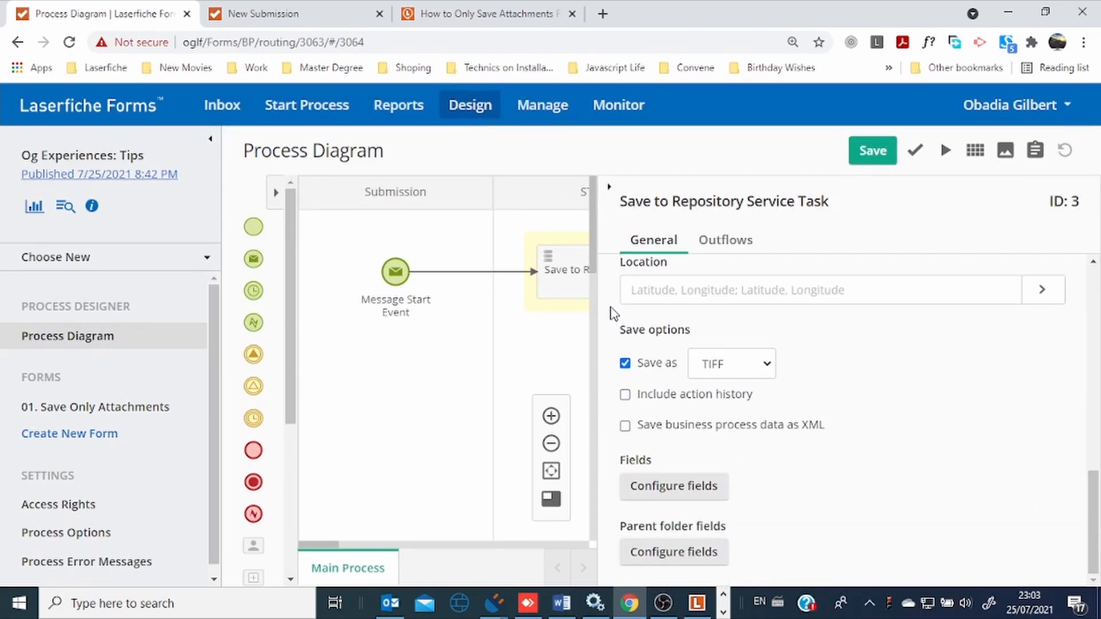
pyautogui.click(625, 364)
pyautogui.click(892, 158)
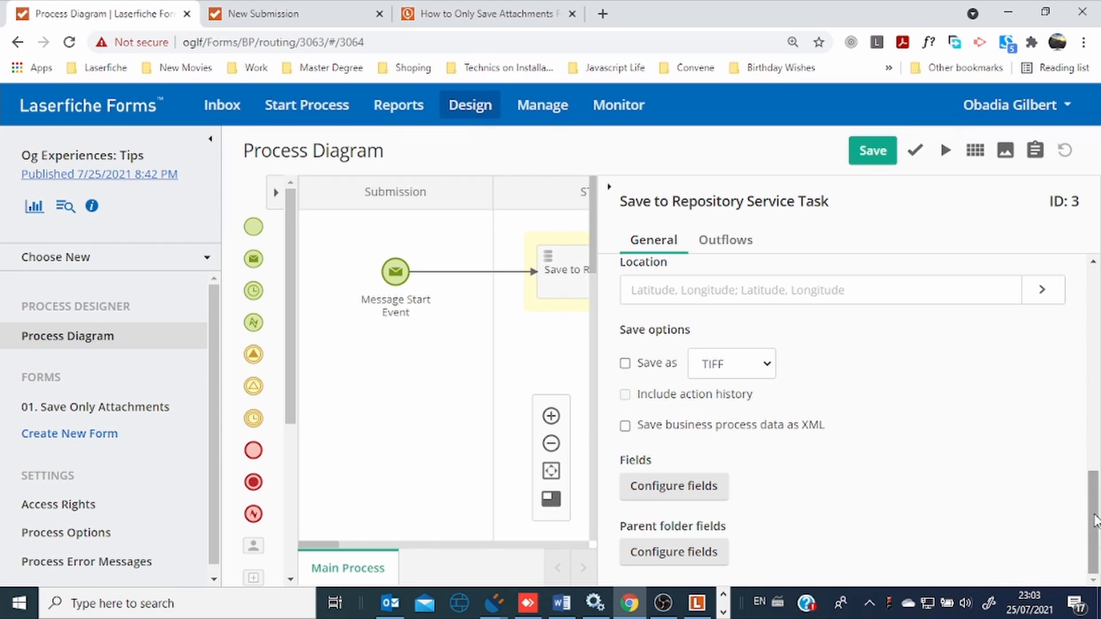
# - Check the instance ID token in the Save to Repository task's path, close the task's settings and save the process diagram
pyautogui.moveTo(1093, 520); pyautogui.dragTo(1089, 455)
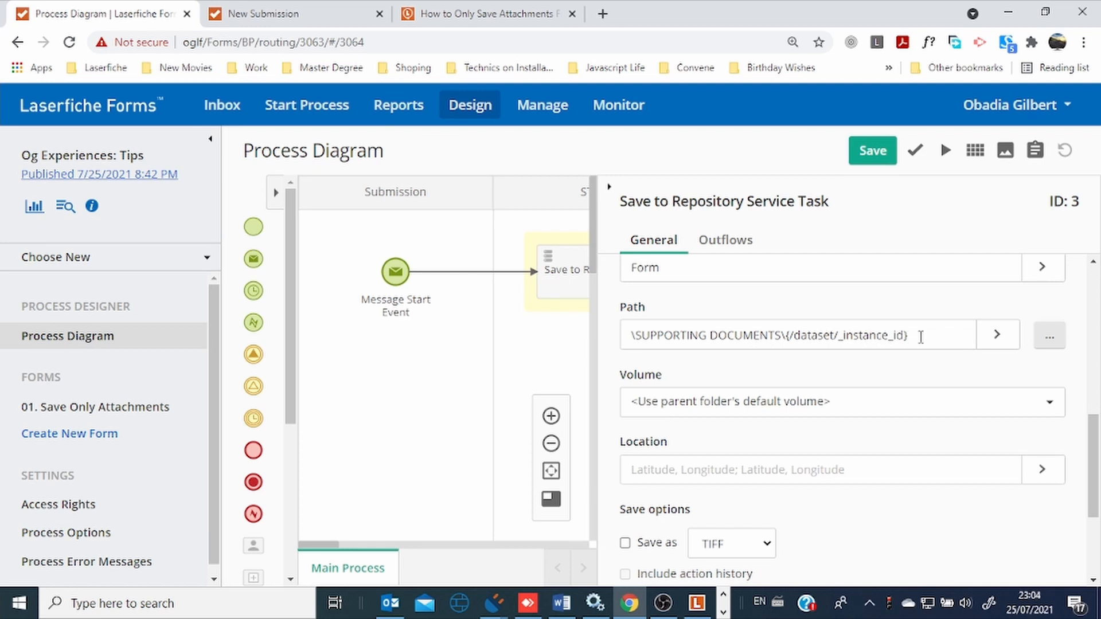
pyautogui.moveTo(921, 337); pyautogui.dragTo(792, 340)
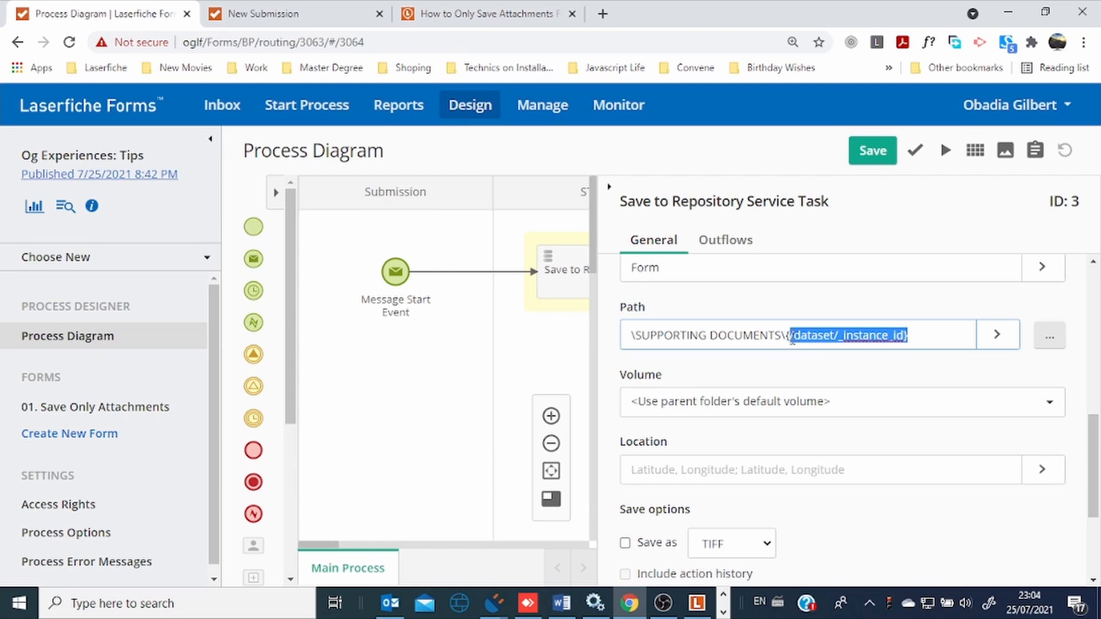
pyautogui.click(916, 337)
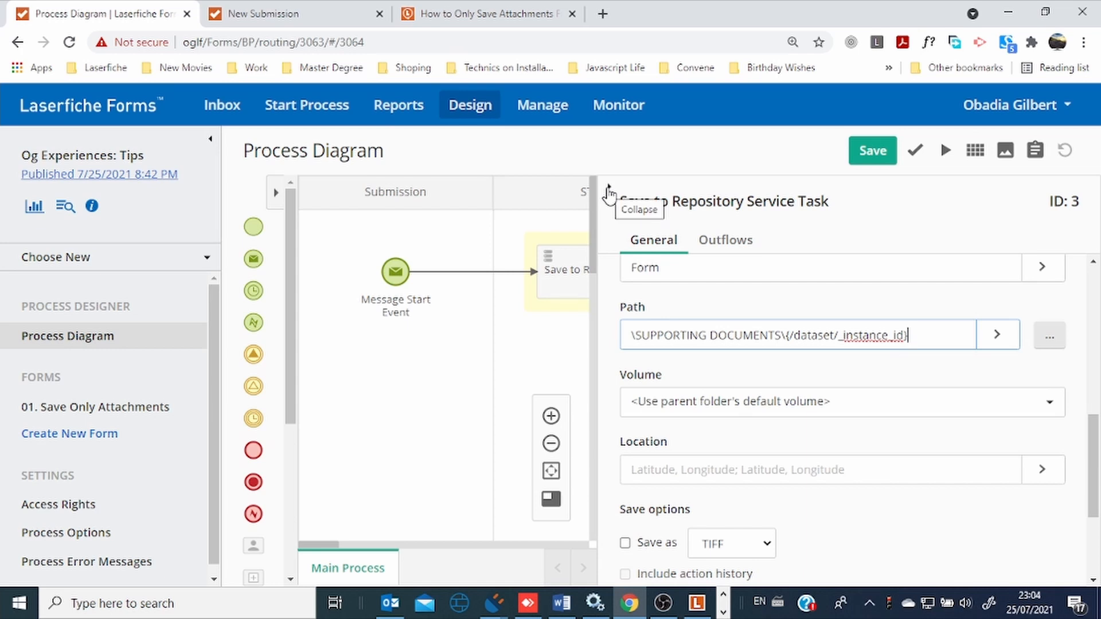
pyautogui.click(607, 192)
pyautogui.click(867, 160)
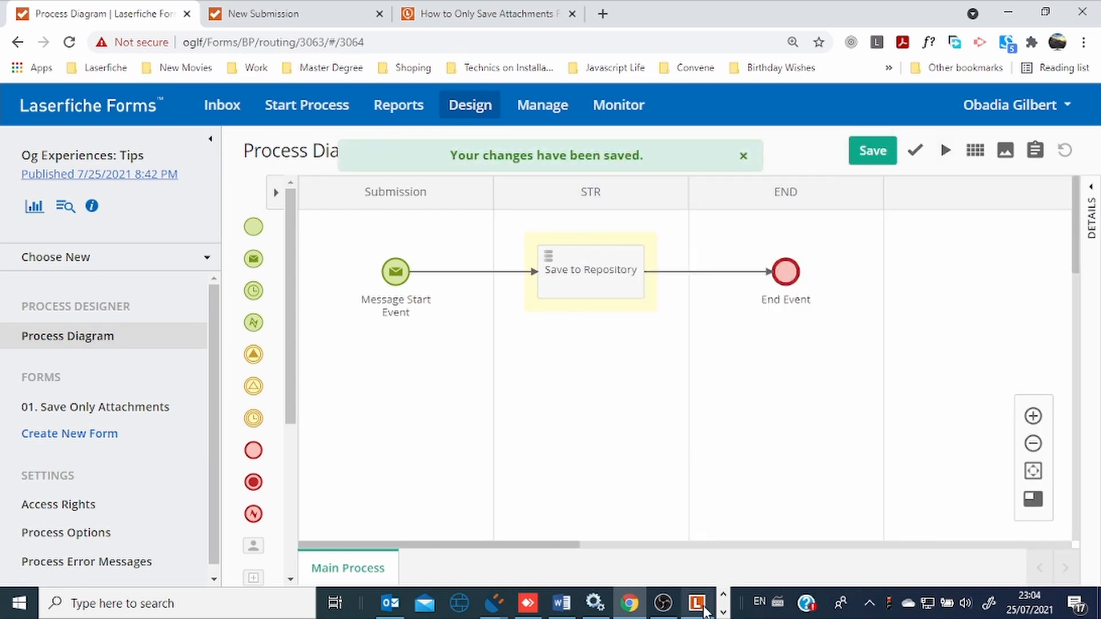
# - Switch to the Laserfiche client and view the SUPPORTING DOCUMENTS folder in the OG-Experience repository
pyautogui.click(700, 606)
pyautogui.click(48, 141)
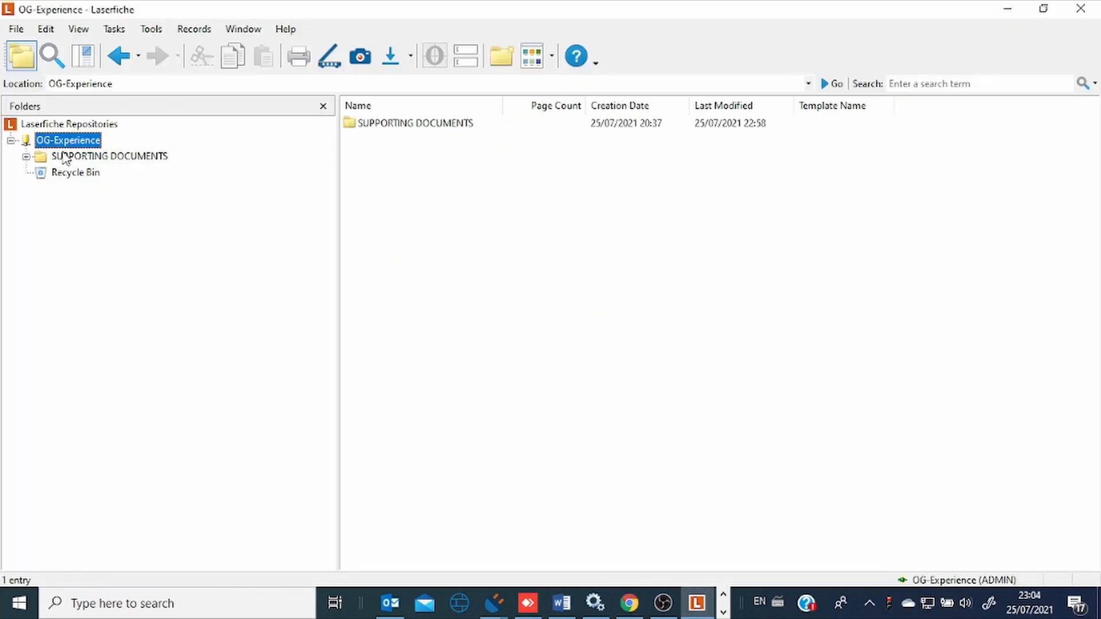
pyautogui.click(110, 160)
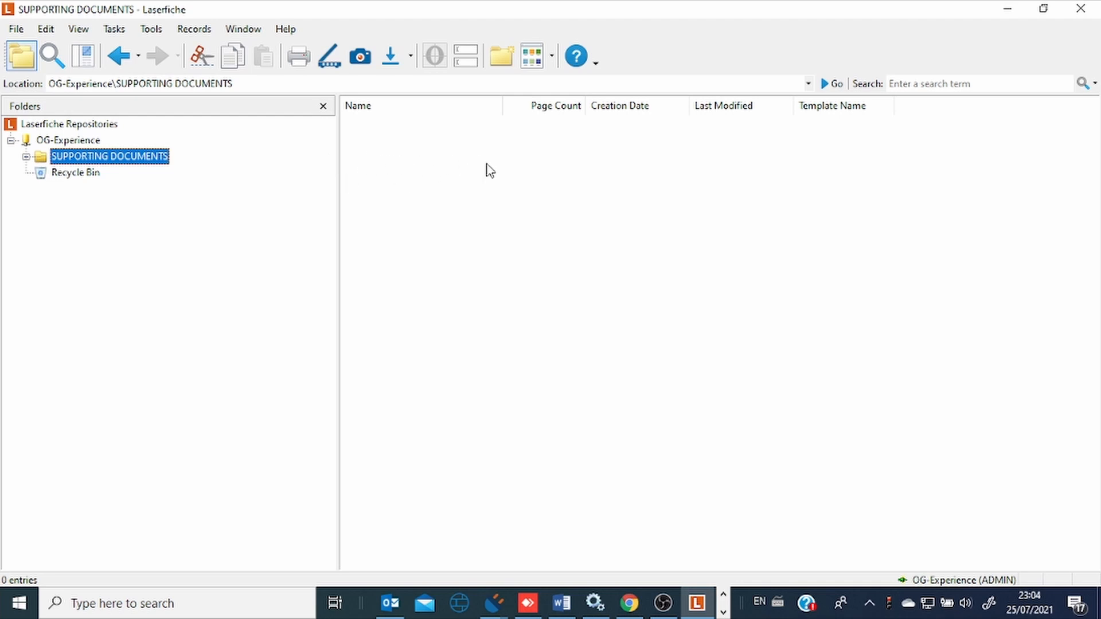
# - Switch to Chrome, start the process and submit the Sample Form with "0.0 Project Documentation Checlist.pdf" as the supporting document
pyautogui.click(629, 602)
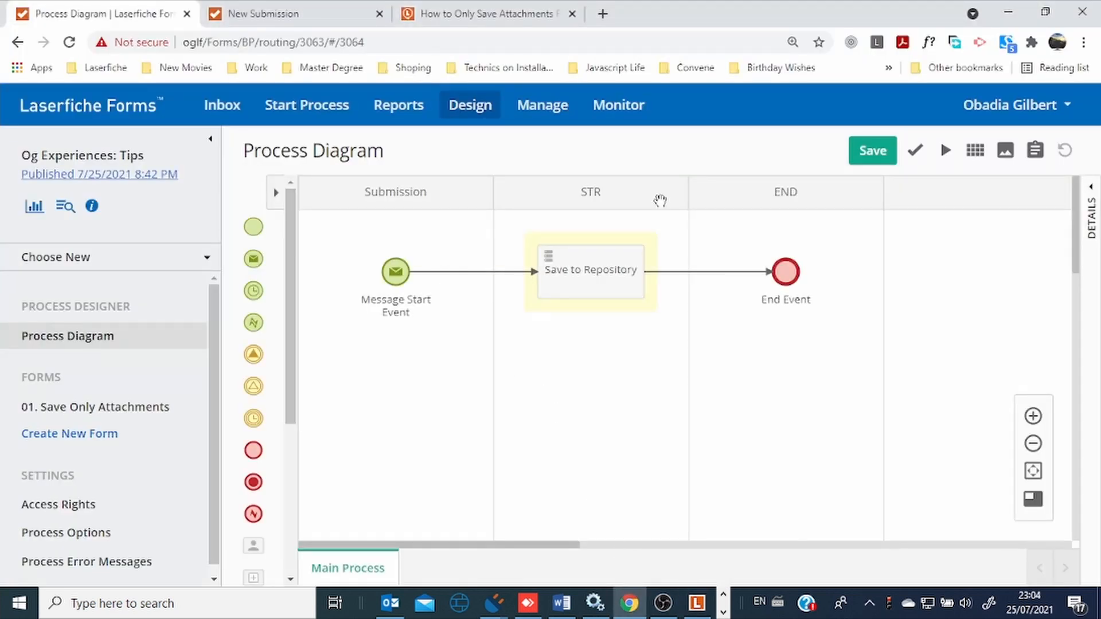
pyautogui.click(946, 151)
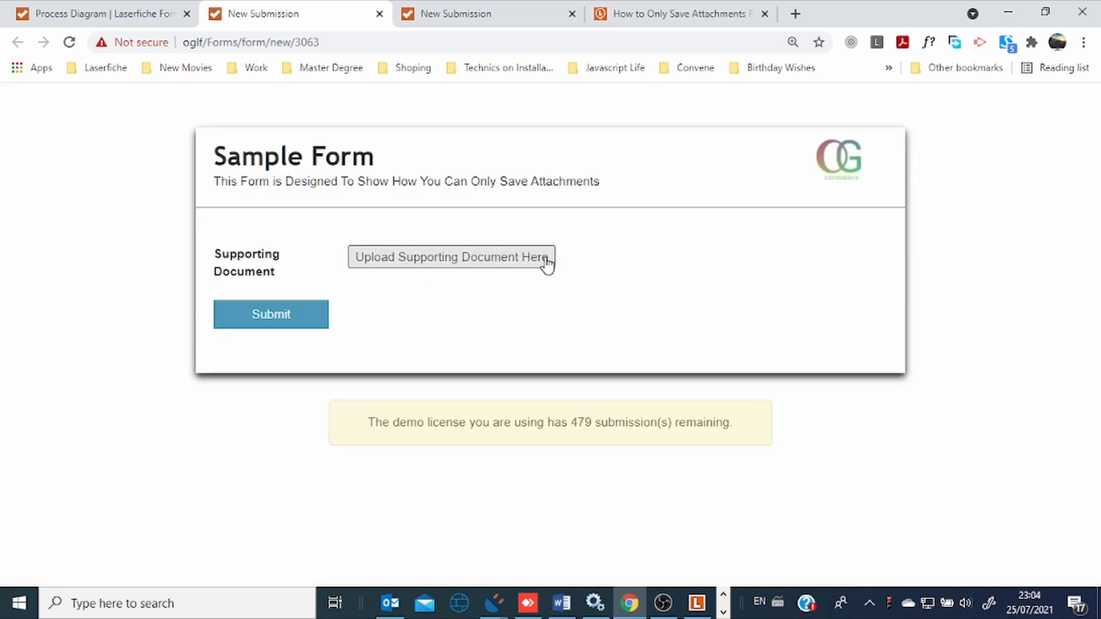
pyautogui.click(353, 265)
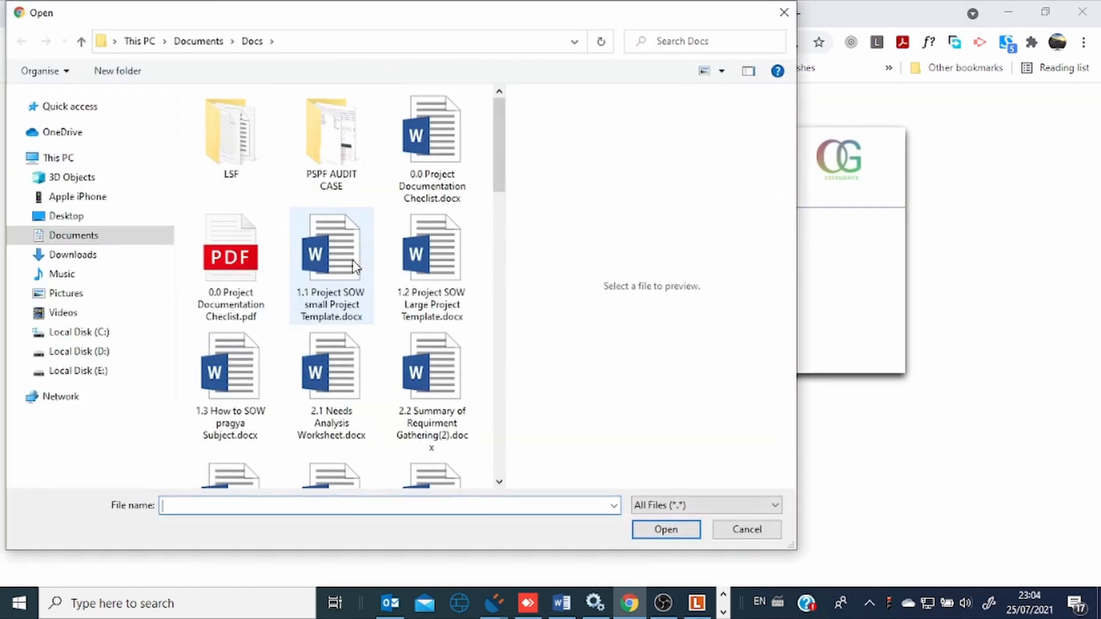
pyautogui.click(218, 304)
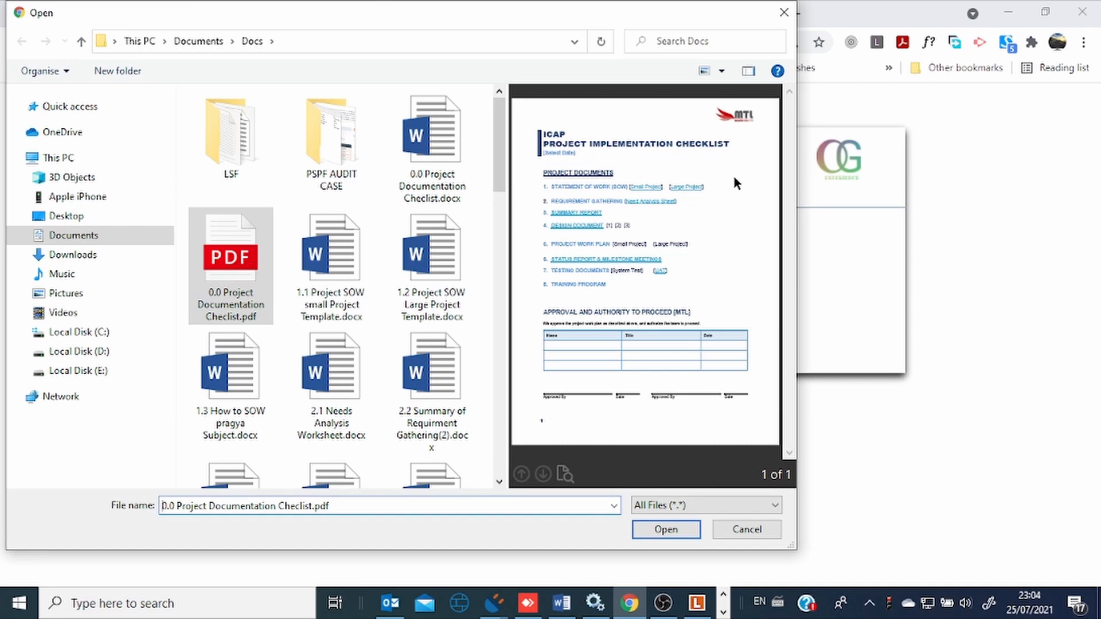
pyautogui.click(667, 530)
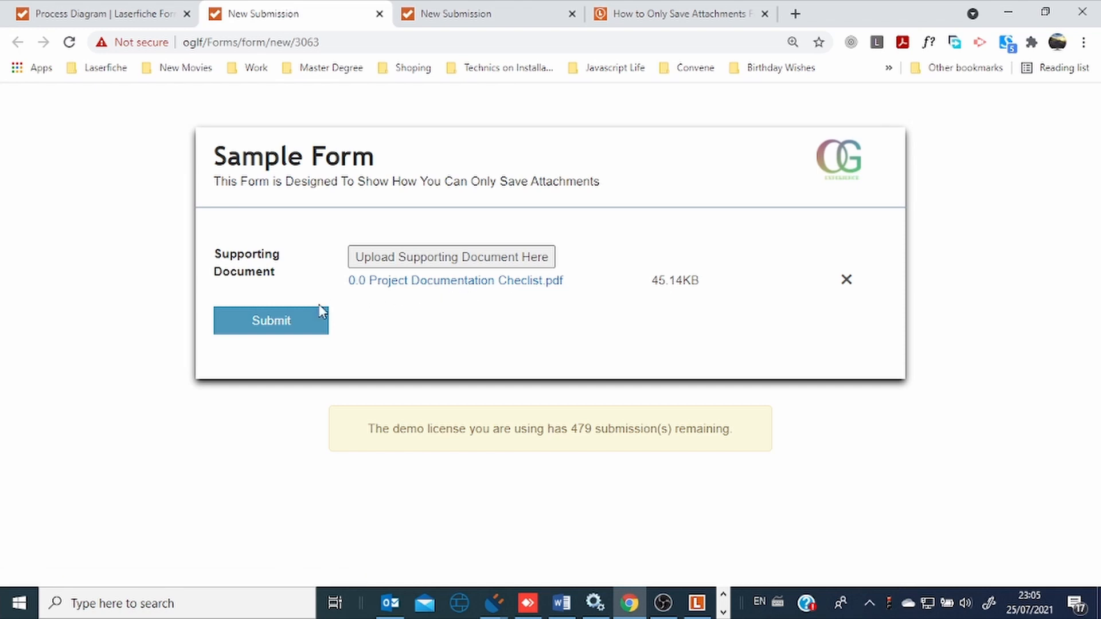
pyautogui.click(289, 331)
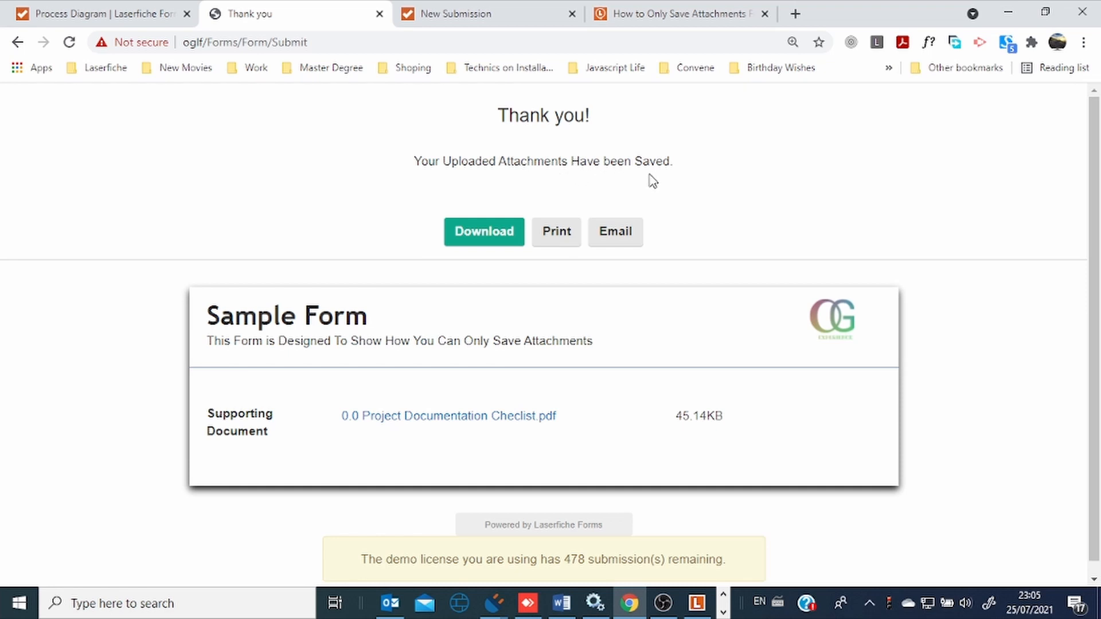
# - Switch to the Laserfiche client and open the new submission's folder inside SUPPORTING DOCUMENTS
pyautogui.click(693, 605)
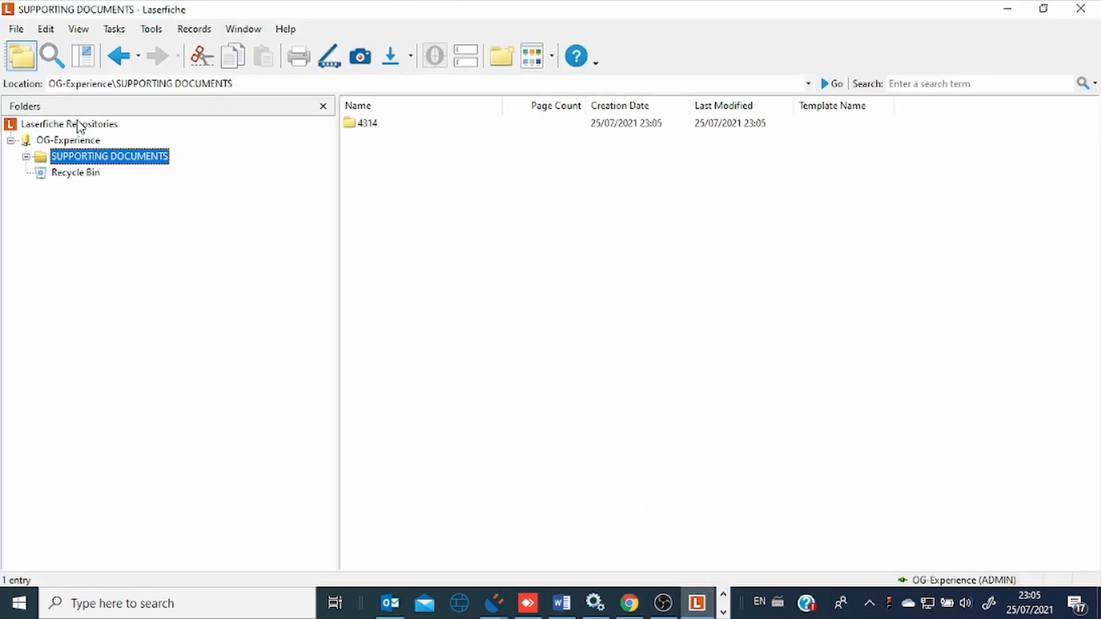
pyautogui.click(48, 142)
pyautogui.click(57, 158)
pyautogui.doubleClick(362, 125)
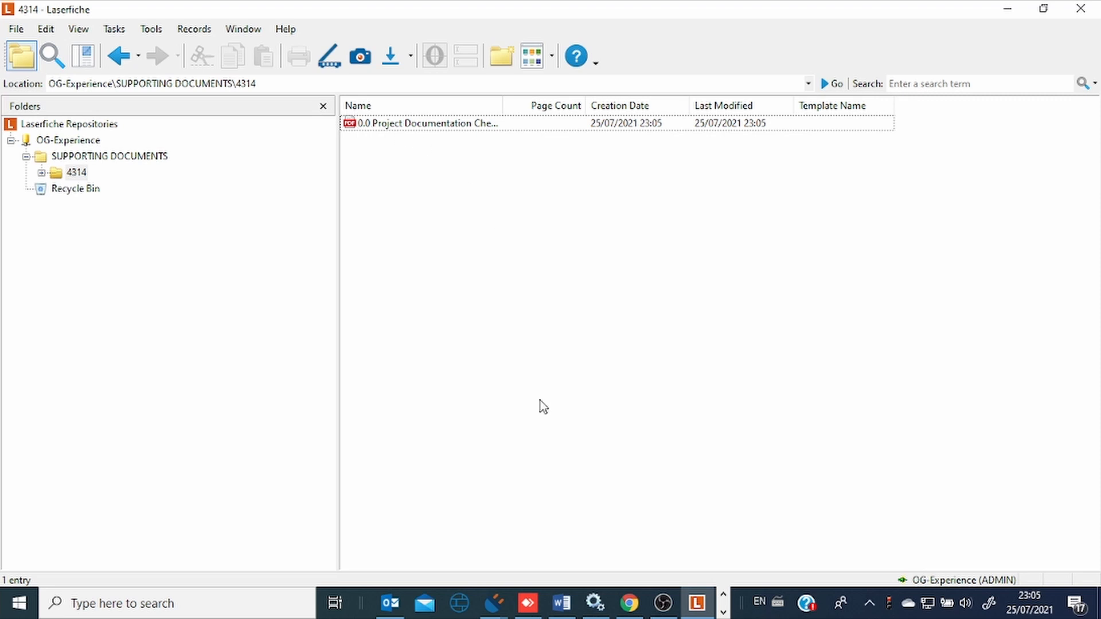
pyautogui.click(629, 608)
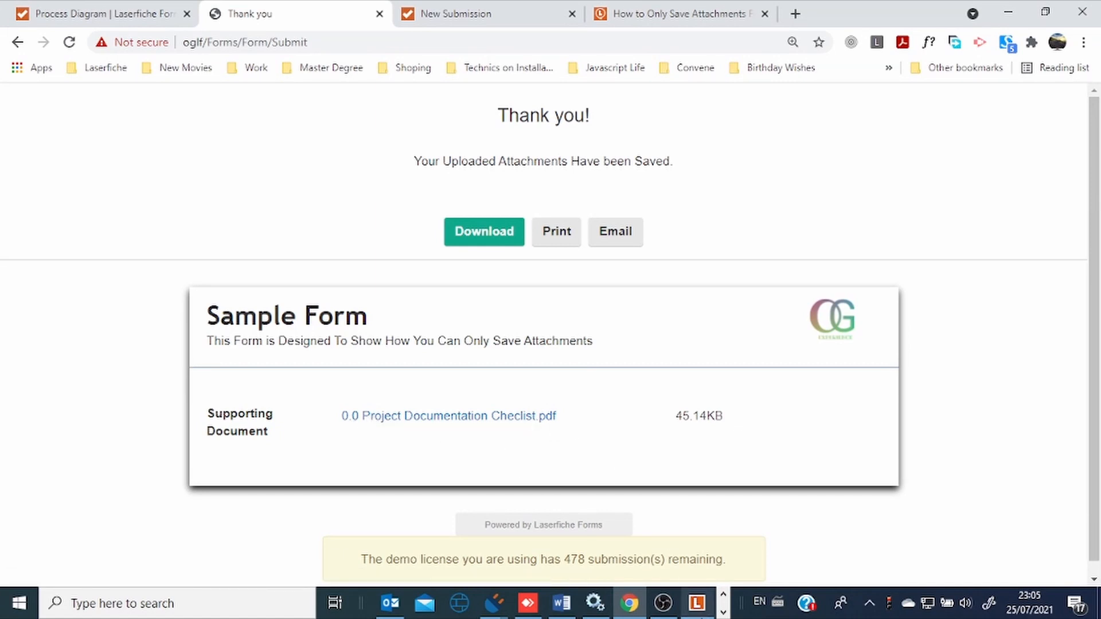
pyautogui.click(696, 603)
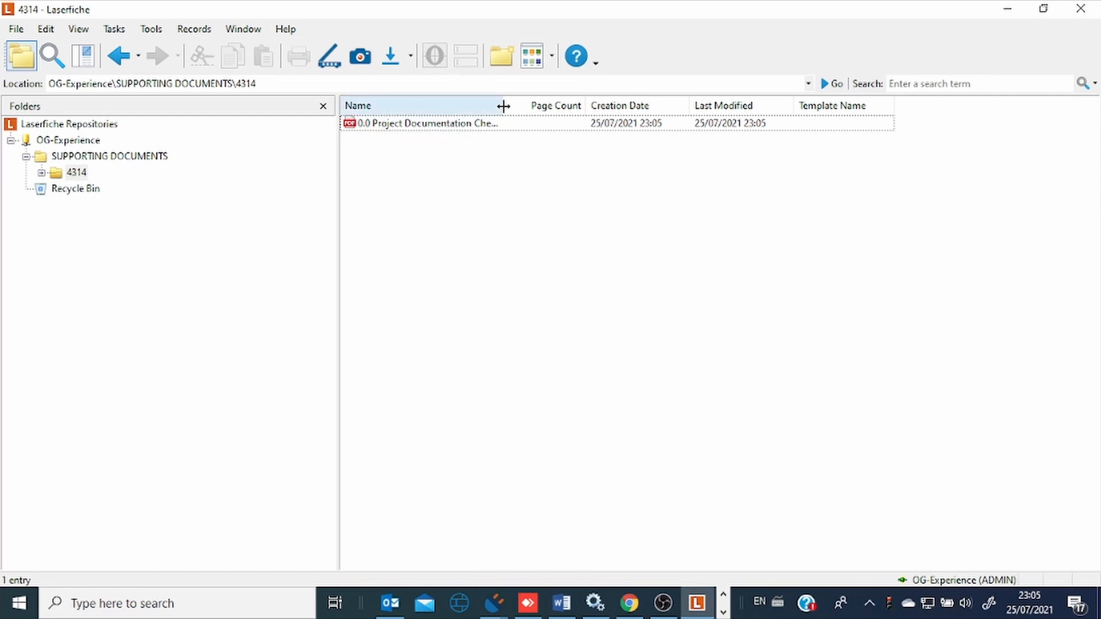
# - Widen the Name column, open the "0.0 Project Documentation Checlist" document to examine its contents, and close it
pyautogui.moveTo(504, 105); pyautogui.dragTo(581, 106)
pyautogui.click(469, 130)
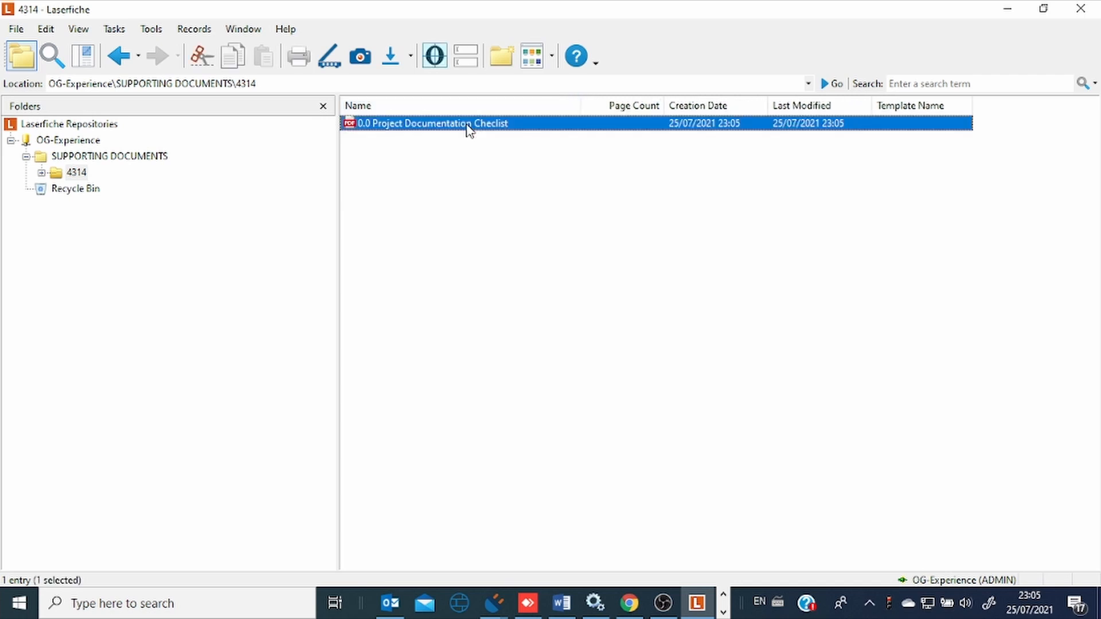
pyautogui.doubleClick(469, 124)
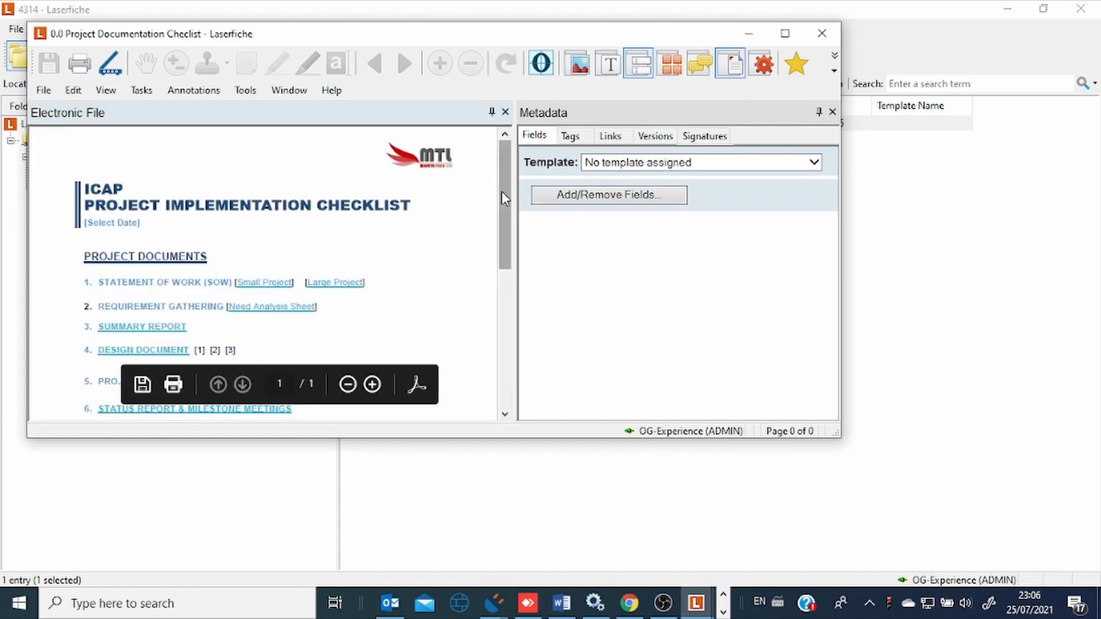
pyautogui.moveTo(505, 215)
pyautogui.mouseDown()
pyautogui.moveTo(498, 345)
pyautogui.moveTo(504, 217)
pyautogui.mouseUp()
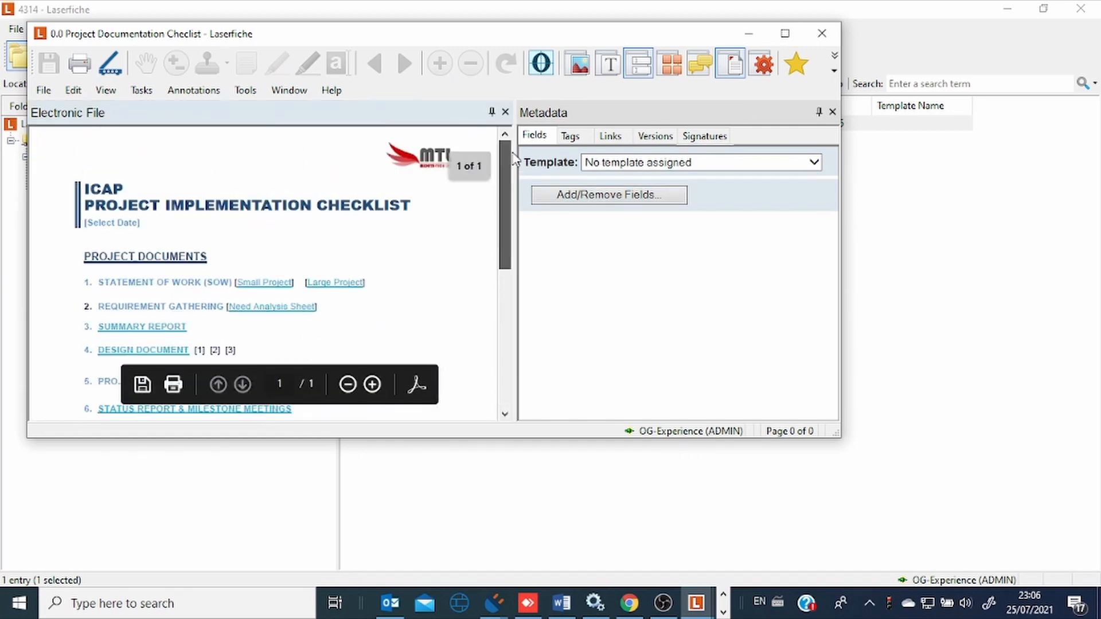
pyautogui.click(821, 34)
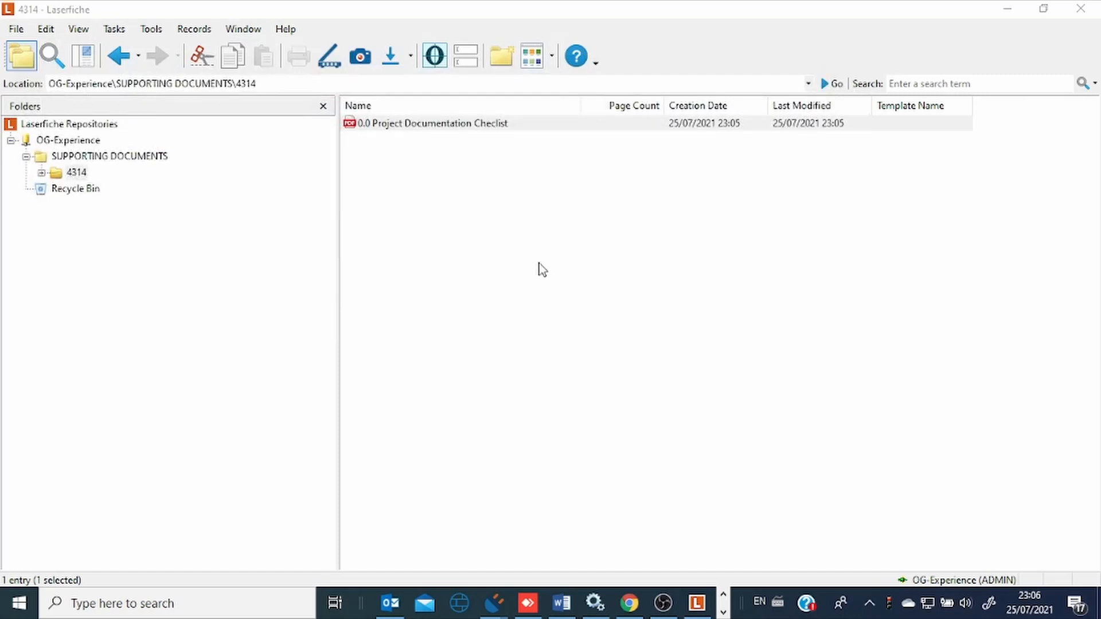
# - Return to the process diagram in Chrome and review the save options of the Save to Repository task
pyautogui.click(628, 611)
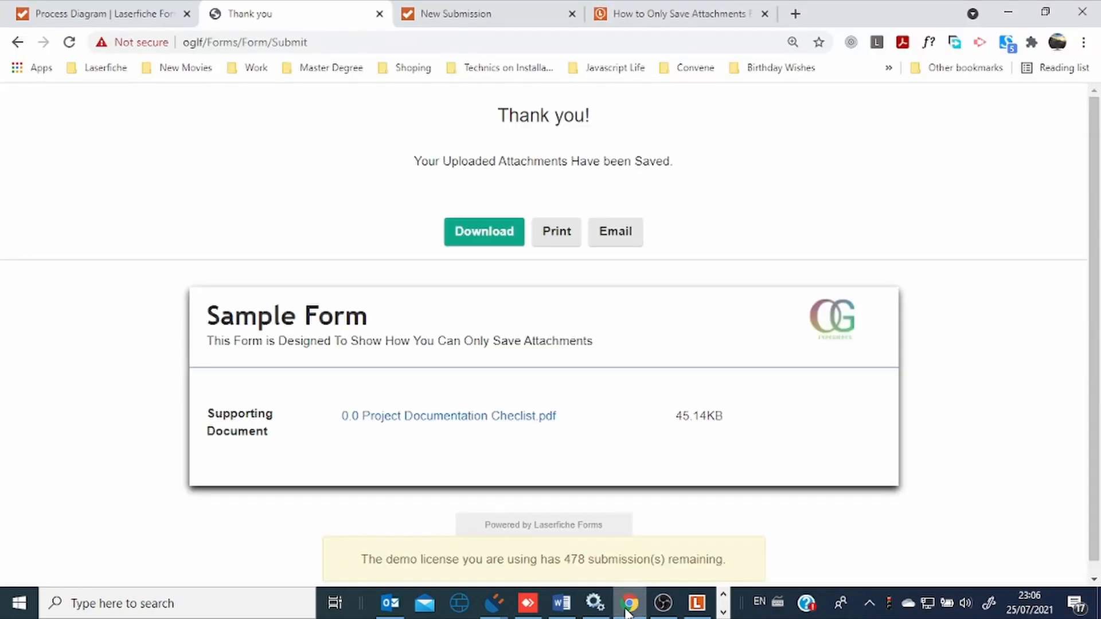
pyautogui.click(69, 18)
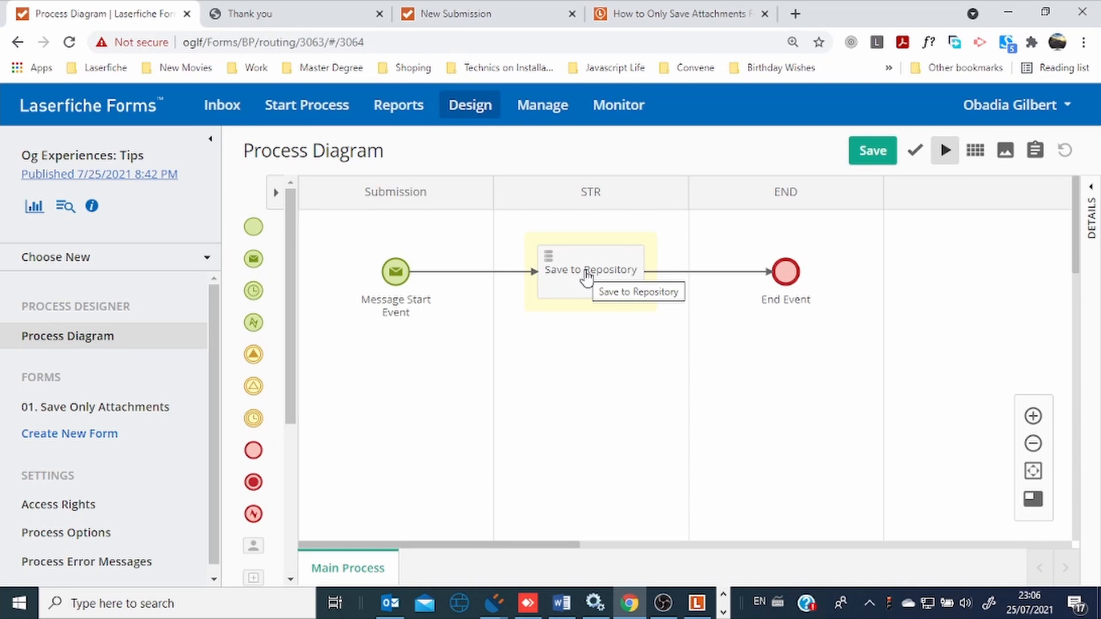
pyautogui.click(586, 277)
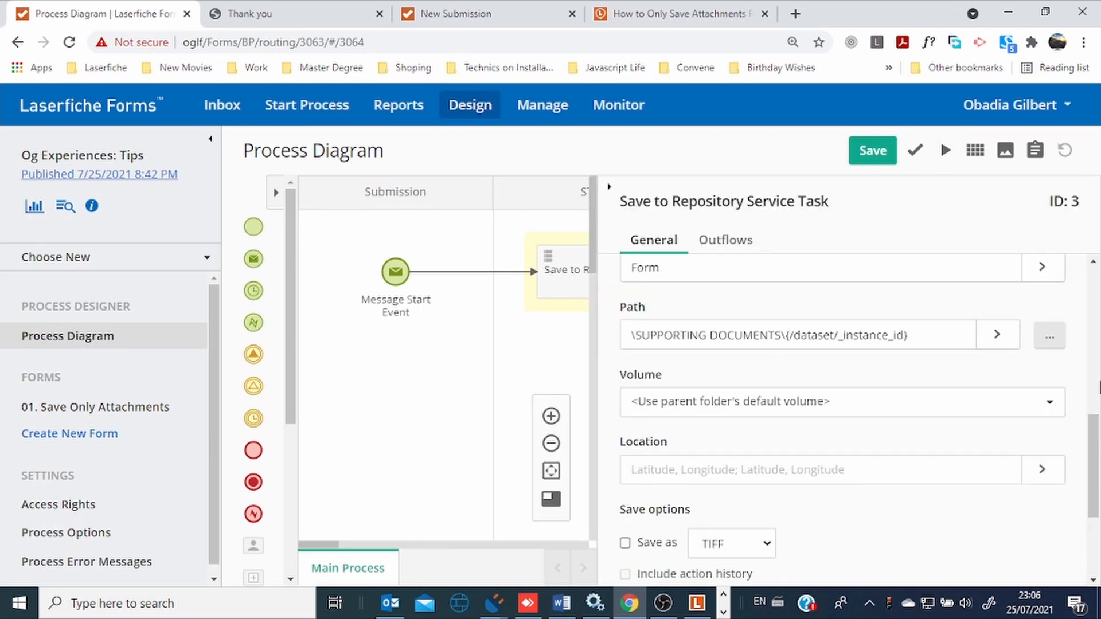
pyautogui.moveTo(1097, 424); pyautogui.dragTo(1096, 481)
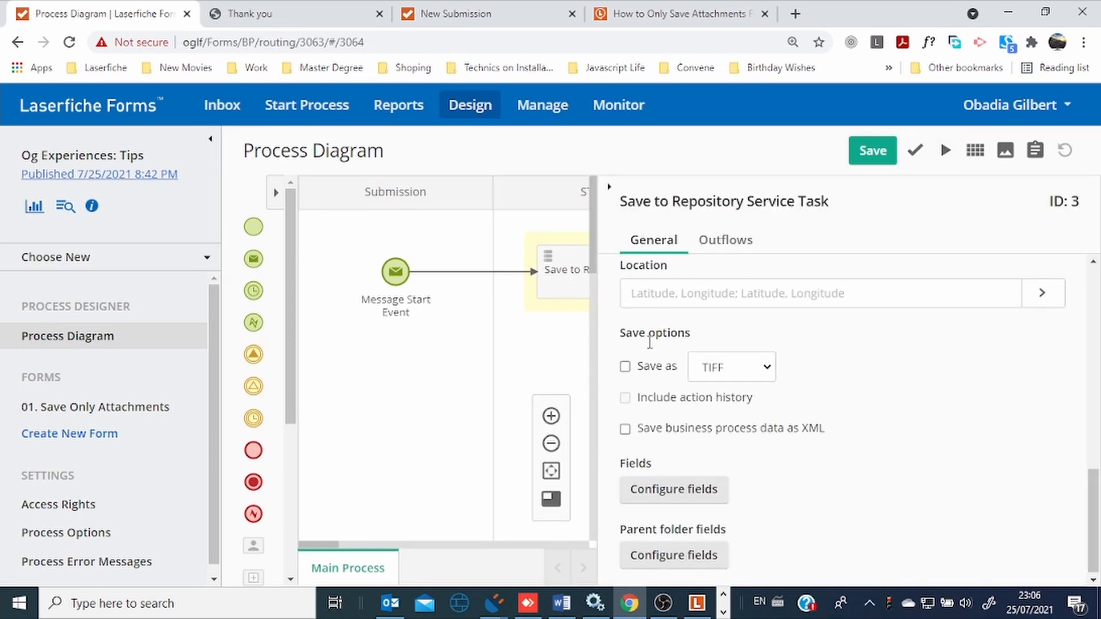